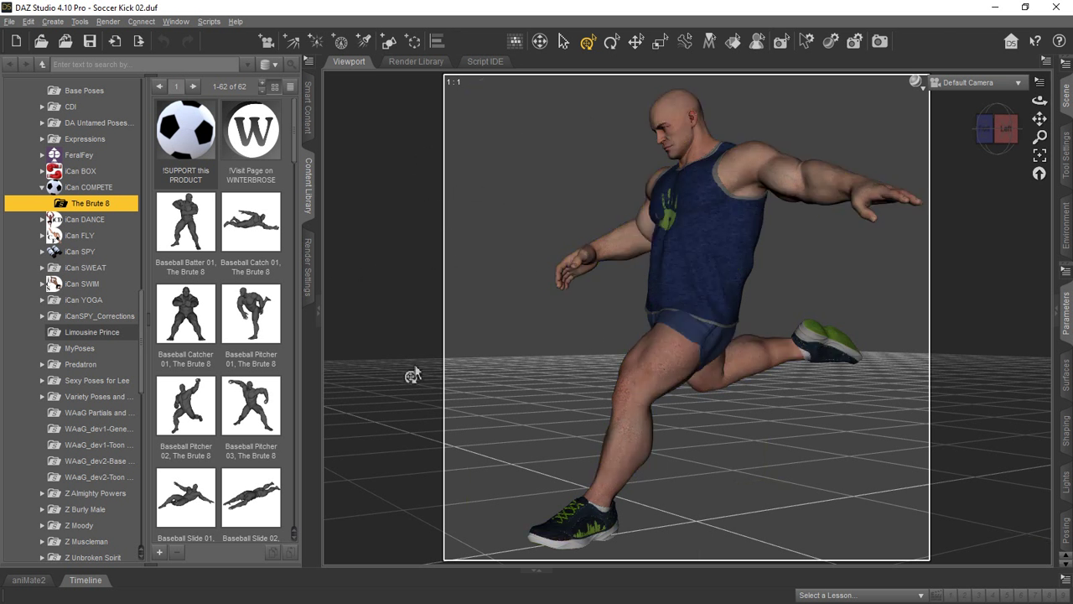
# Step: Apply the iCC Soccer Kick 02 pose for The Brute 8 from the iCan COMPETE library to the figure
pyautogui.scroll(-2, 259, 255)
pyautogui.scroll(-12, 260, 258)
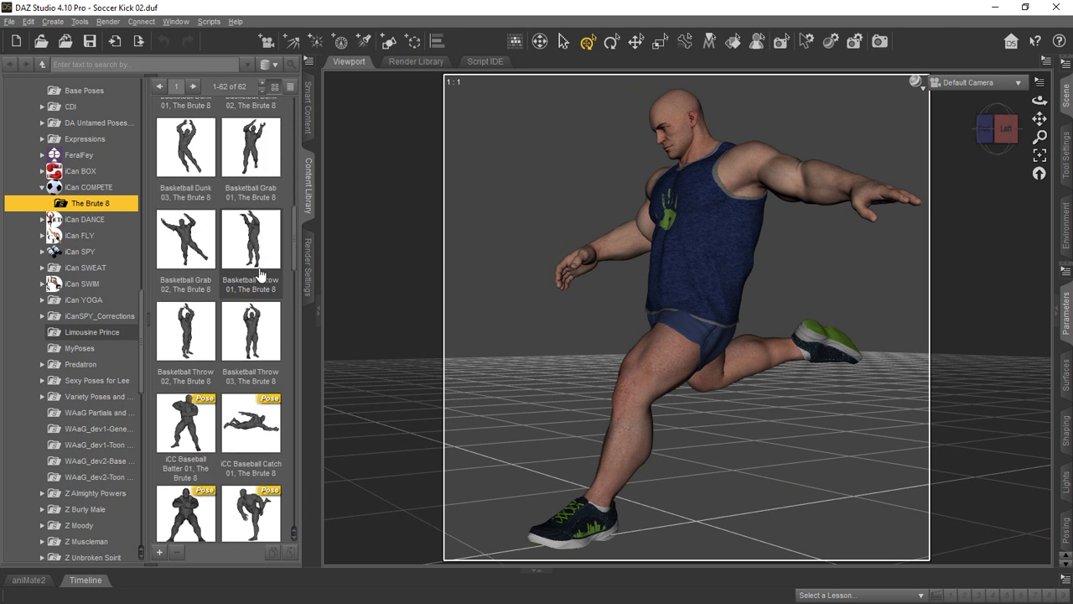
pyautogui.scroll(-6, 259, 268)
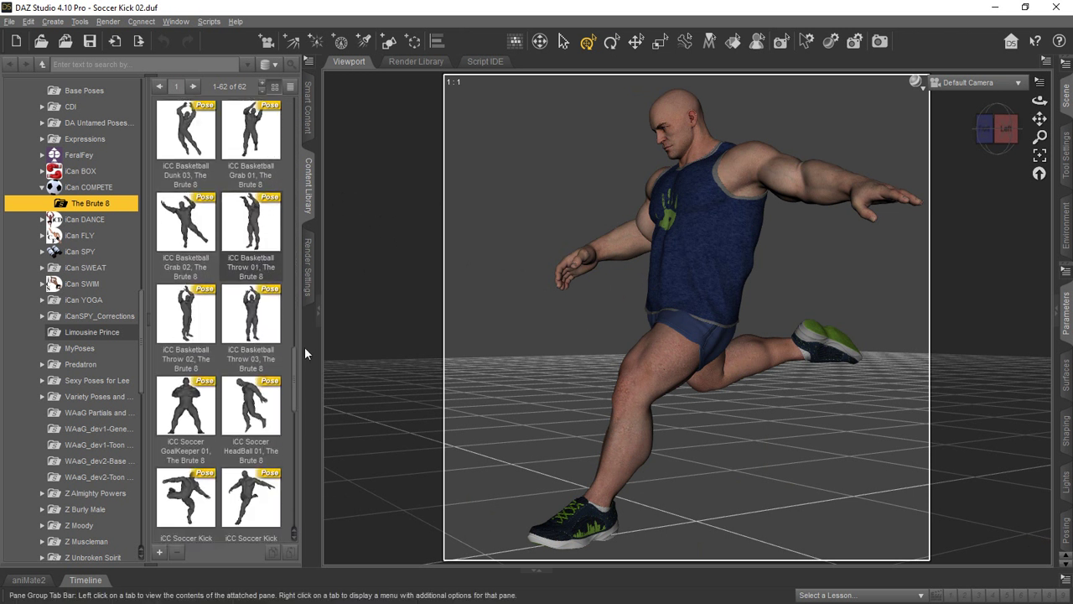
pyautogui.scroll(-2, 235, 333)
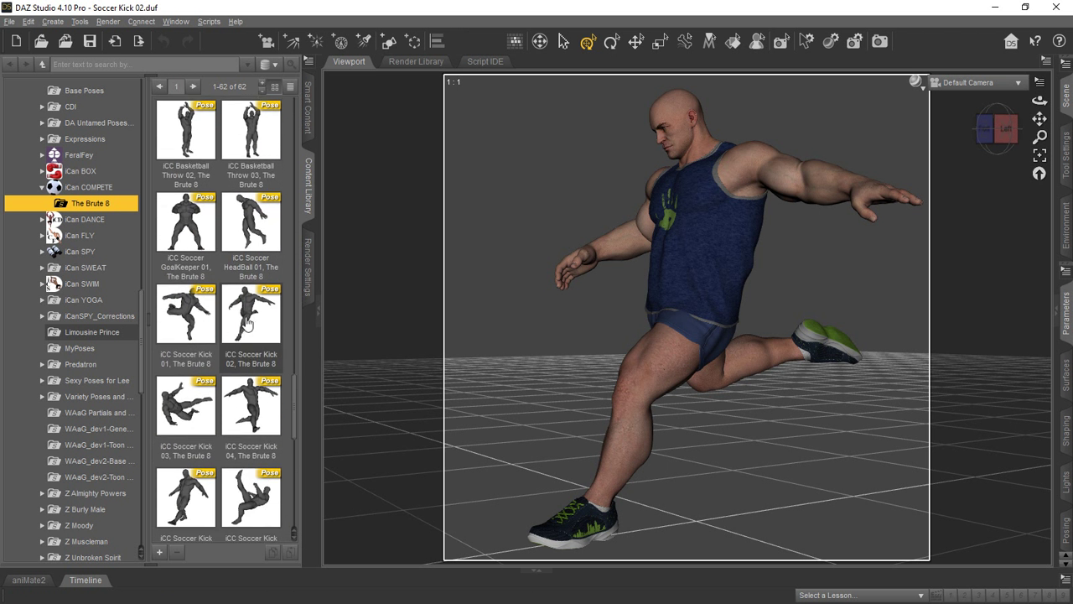
pyautogui.click(251, 313)
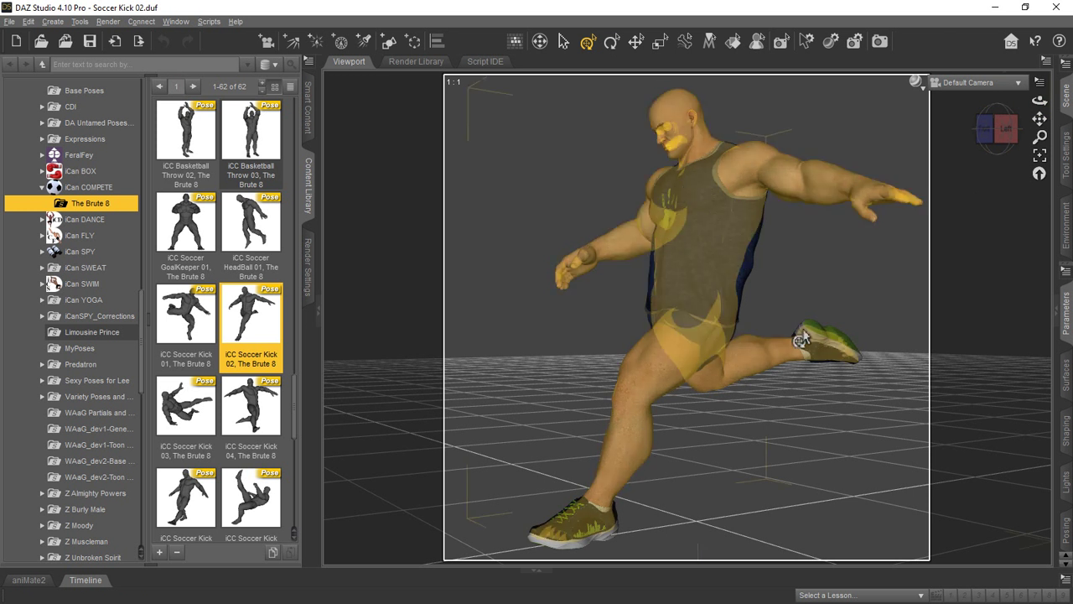
# Step: Examine the kicking figure from its left, right, back and front to judge how the pose reads from each angle
pyautogui.moveTo(1038, 101)
pyautogui.mouseDown()
pyautogui.moveTo(1020, 101)
pyautogui.moveTo(1017, 86)
pyautogui.moveTo(1030, 121)
pyautogui.mouseUp()
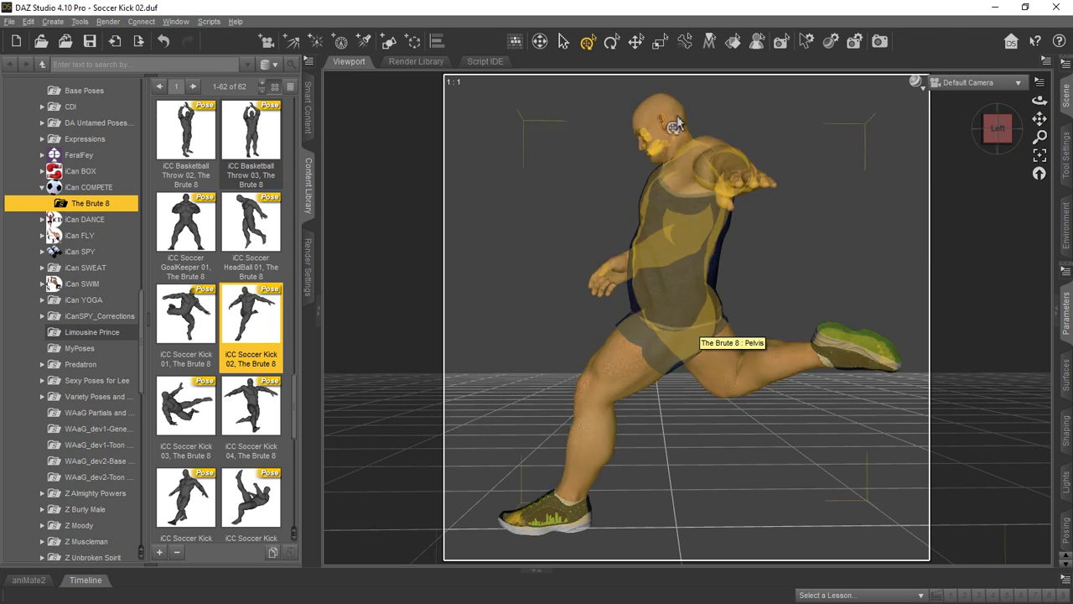
pyautogui.moveTo(1038, 100); pyautogui.dragTo(930, 80)
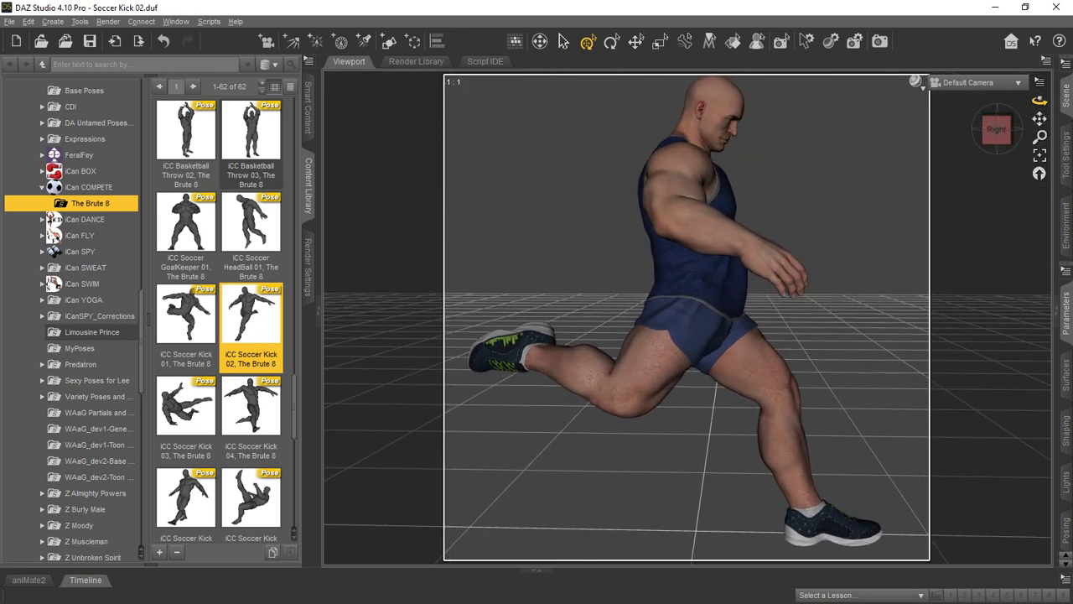
pyautogui.moveTo(1040, 119); pyautogui.dragTo(1038, 123)
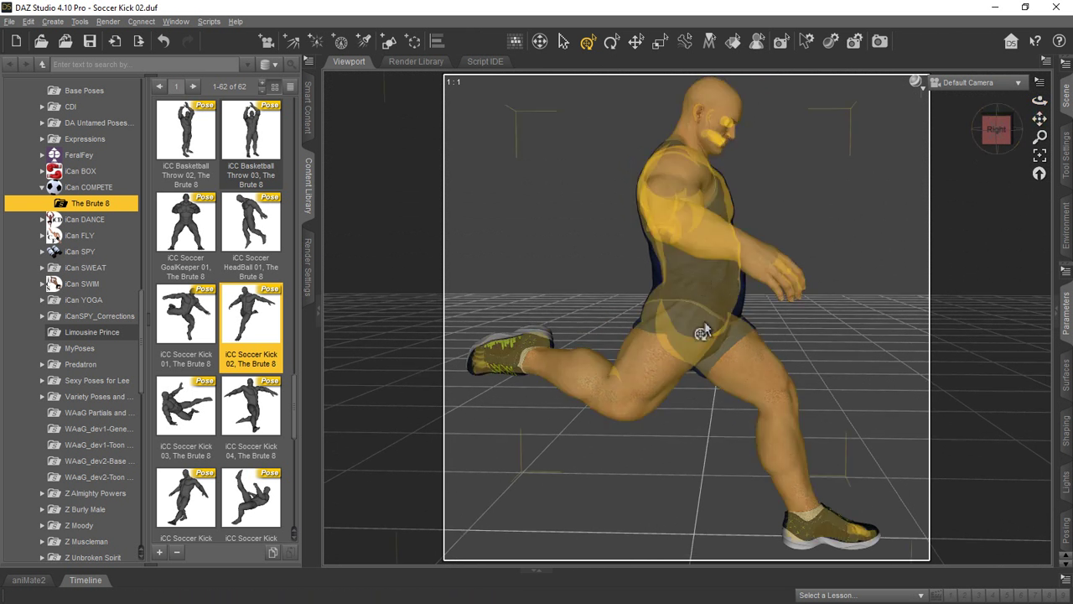
pyautogui.click(681, 203)
pyautogui.moveTo(1040, 102); pyautogui.dragTo(1040, 131)
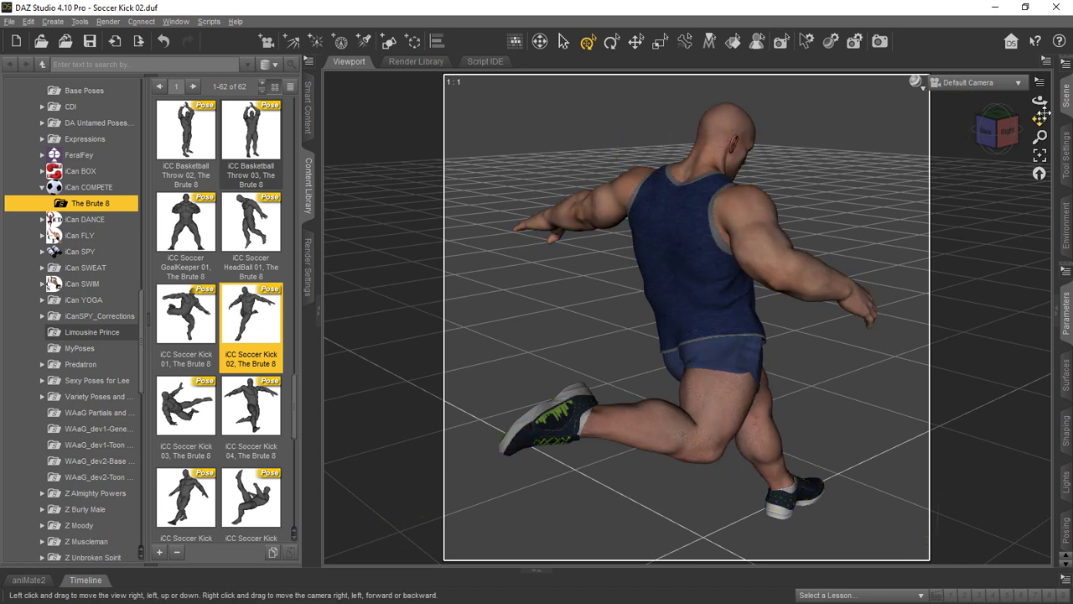
pyautogui.moveTo(1039, 100); pyautogui.dragTo(929, 66)
pyautogui.moveTo(1045, 114); pyautogui.dragTo(700, 373)
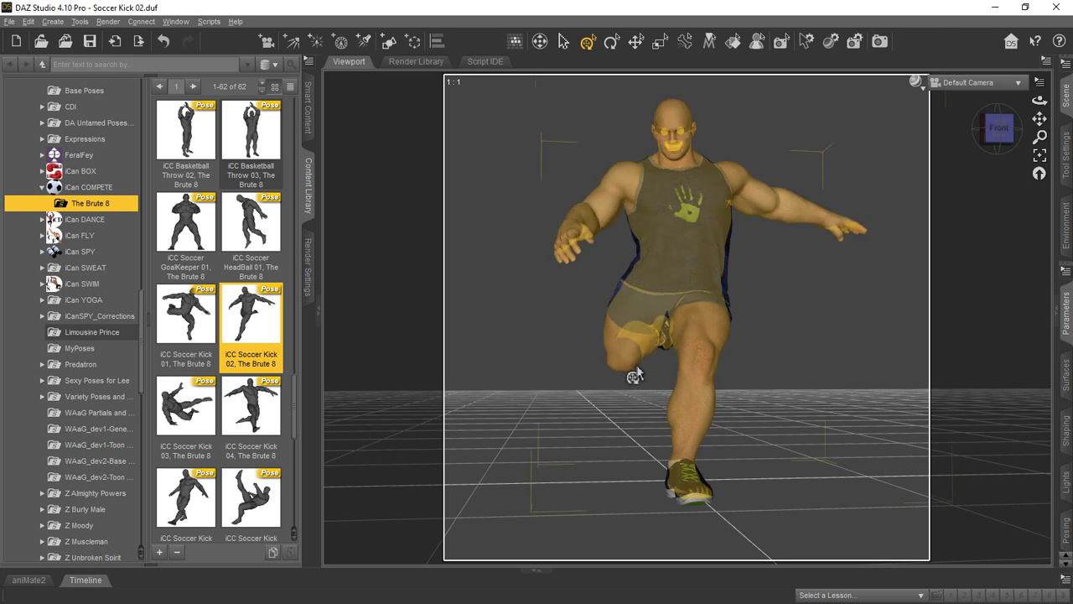
pyautogui.moveTo(1039, 101)
pyautogui.mouseDown()
pyautogui.moveTo(977, 124)
pyautogui.moveTo(958, 111)
pyautogui.moveTo(1024, 138)
pyautogui.moveTo(1052, 109)
pyautogui.moveTo(1011, 116)
pyautogui.moveTo(1039, 100)
pyautogui.mouseUp()
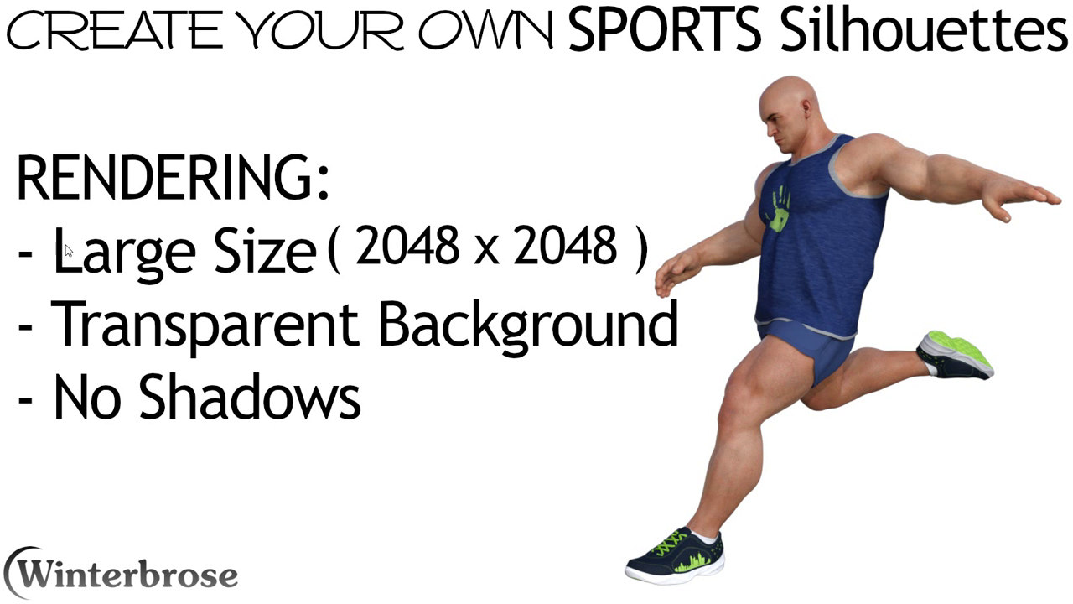
pyautogui.moveTo(1, 207); pyautogui.dragTo(653, 290)
pyautogui.moveTo(10, 289); pyautogui.dragTo(712, 366)
pyautogui.moveTo(3, 338); pyautogui.dragTo(394, 458)
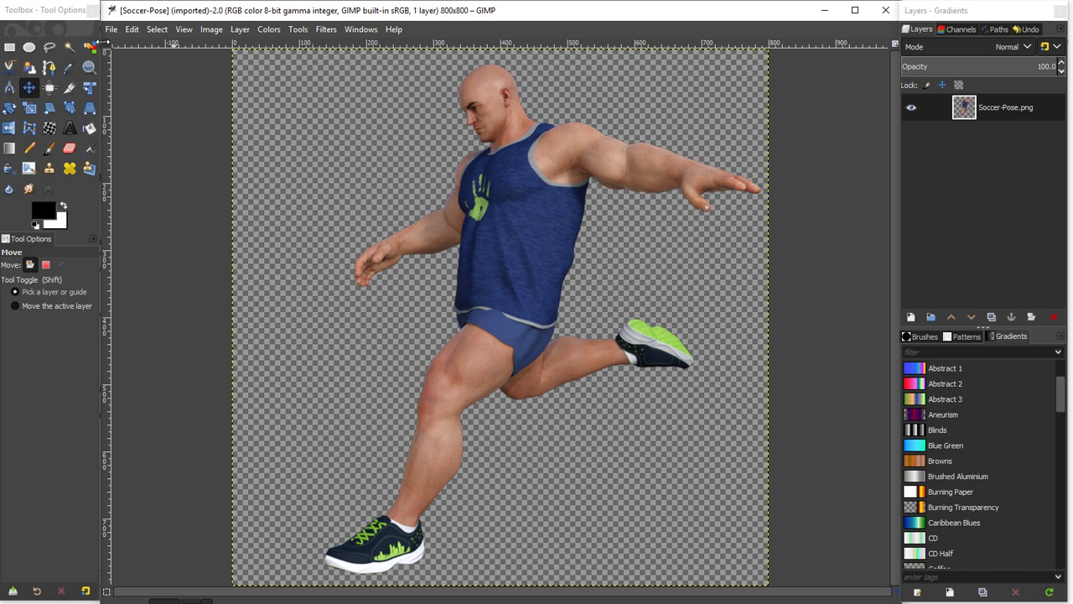
# Step: Switch to GIMP, select the transparent background of Soccer-Pose.png with Fuzzy Select, and invert the selection onto the figure
pyautogui.click(67, 48)
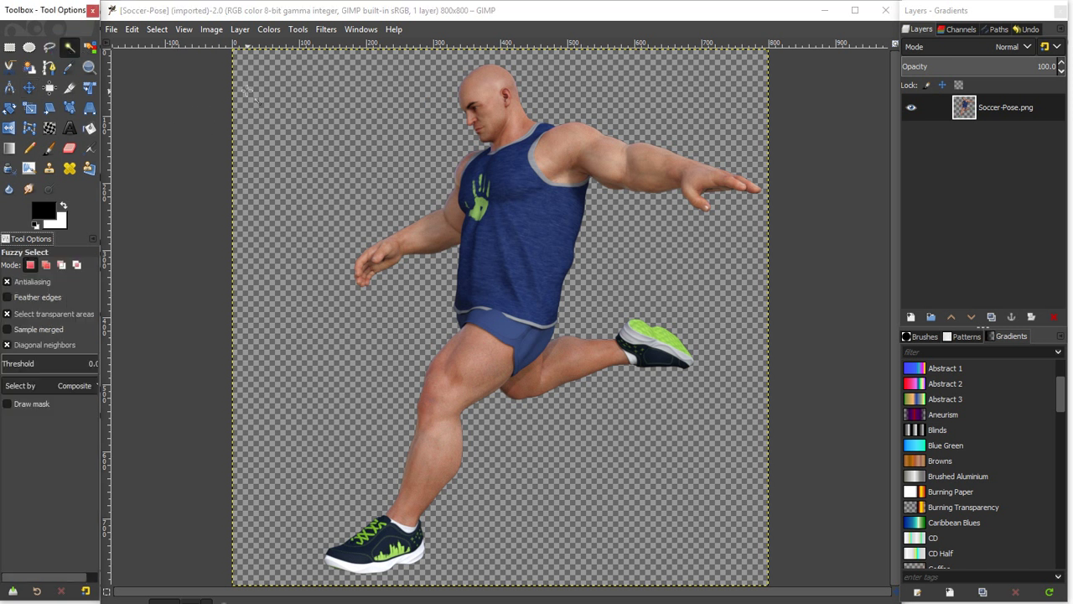
pyautogui.click(286, 101)
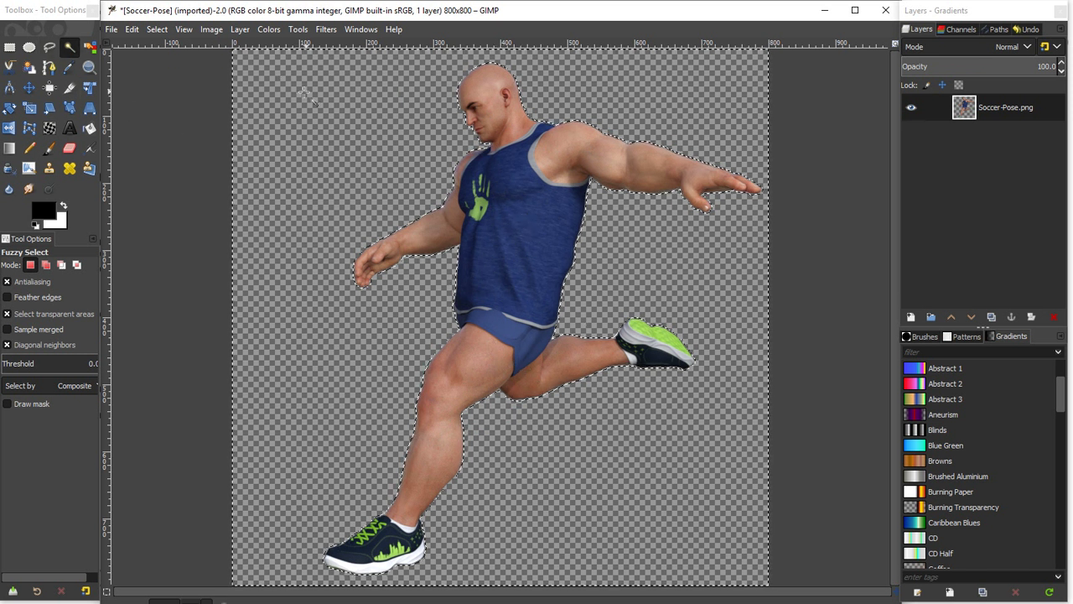
pyautogui.click(72, 48)
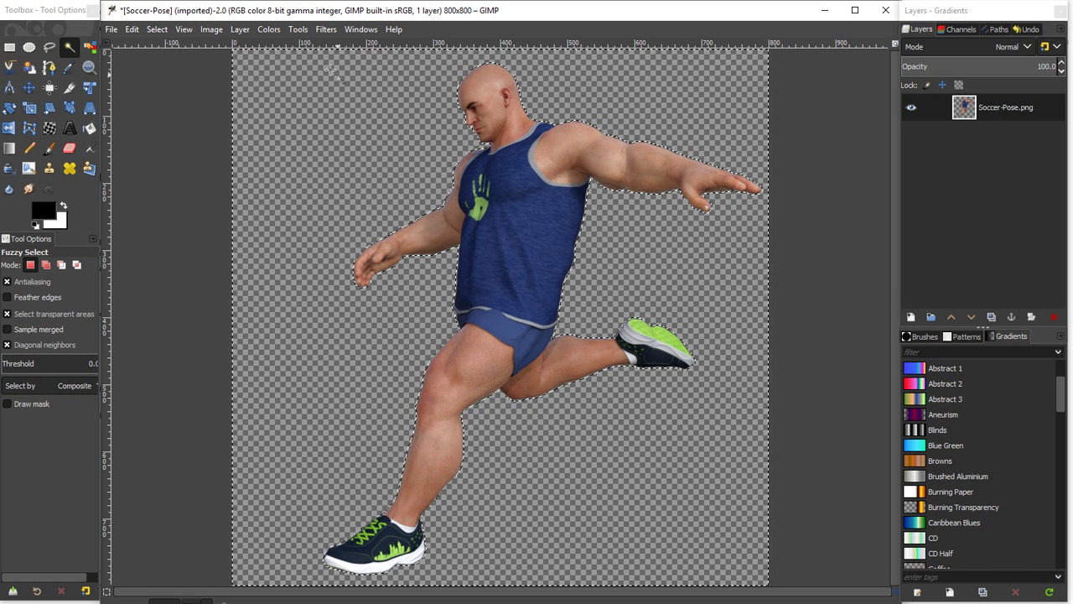
pyautogui.click(152, 30)
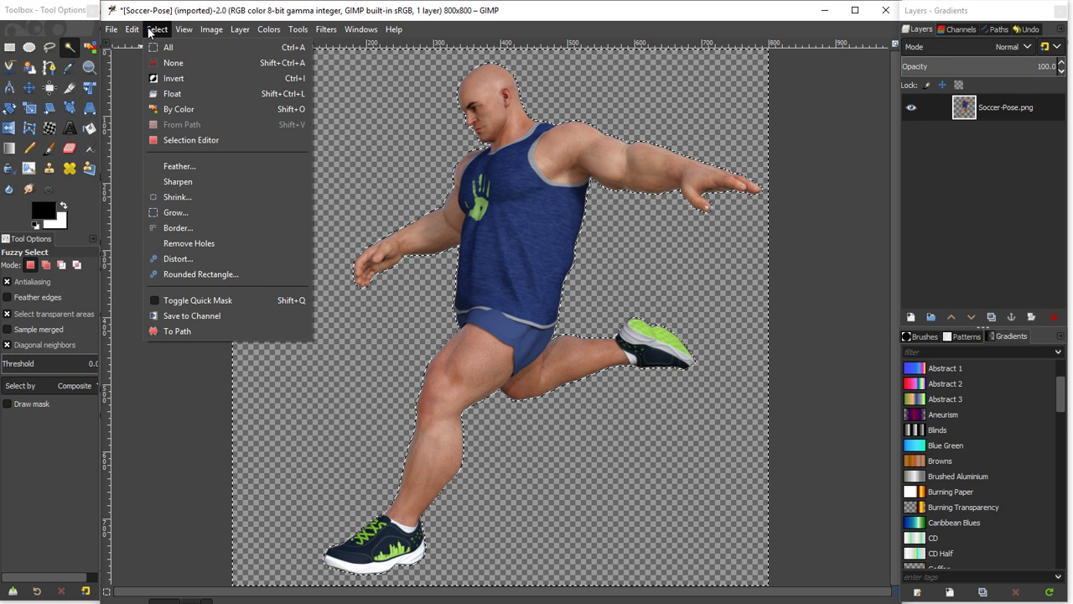
pyautogui.click(174, 78)
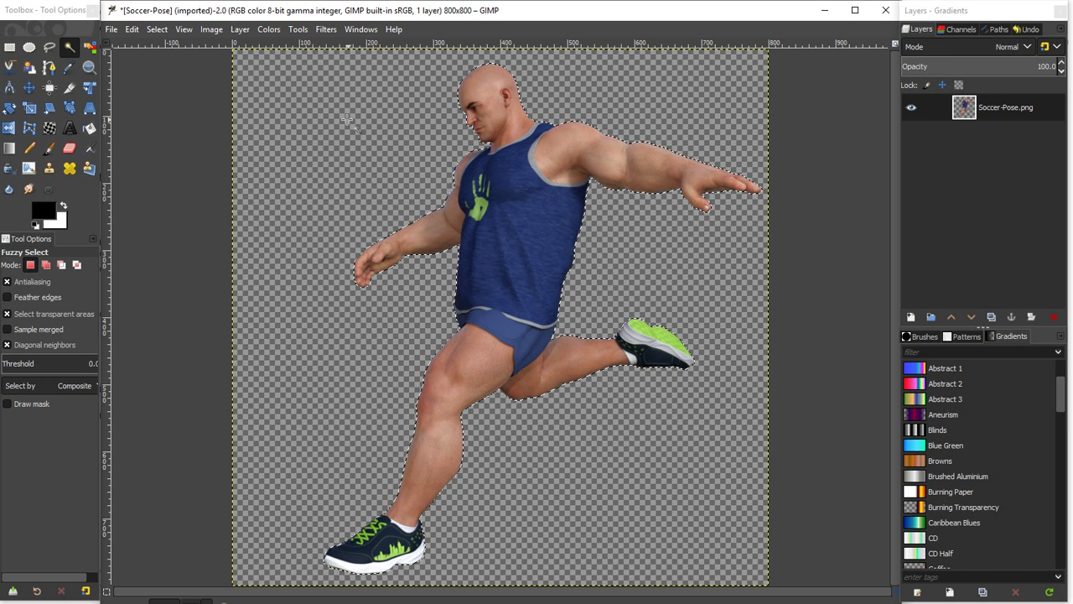
# Step: Fill the whole selected figure with the black foreground color (000000) using Bucket Fill
pyautogui.click(90, 129)
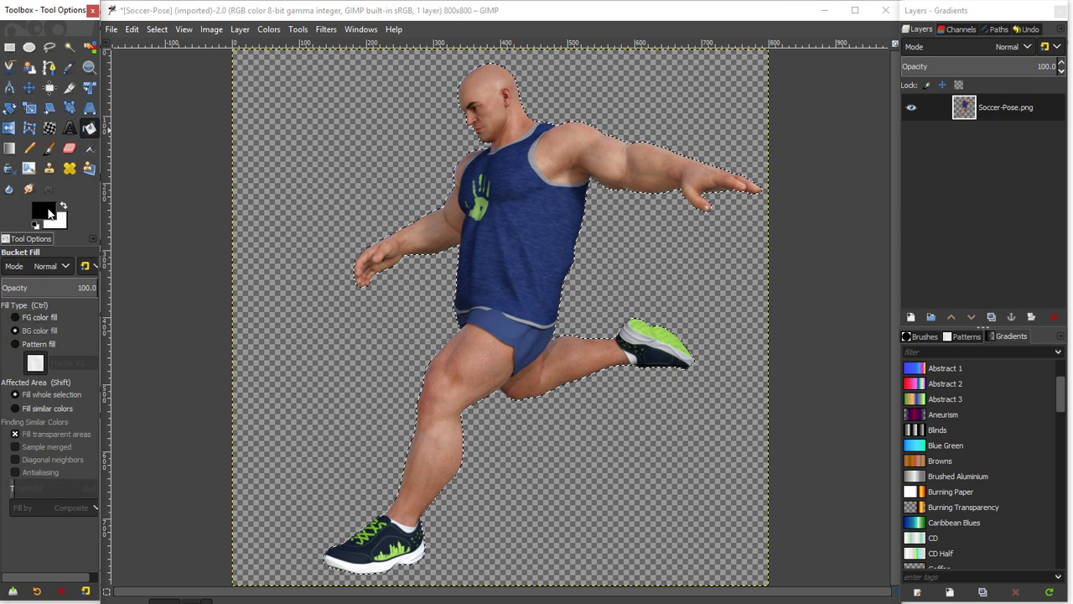
pyautogui.click(48, 213)
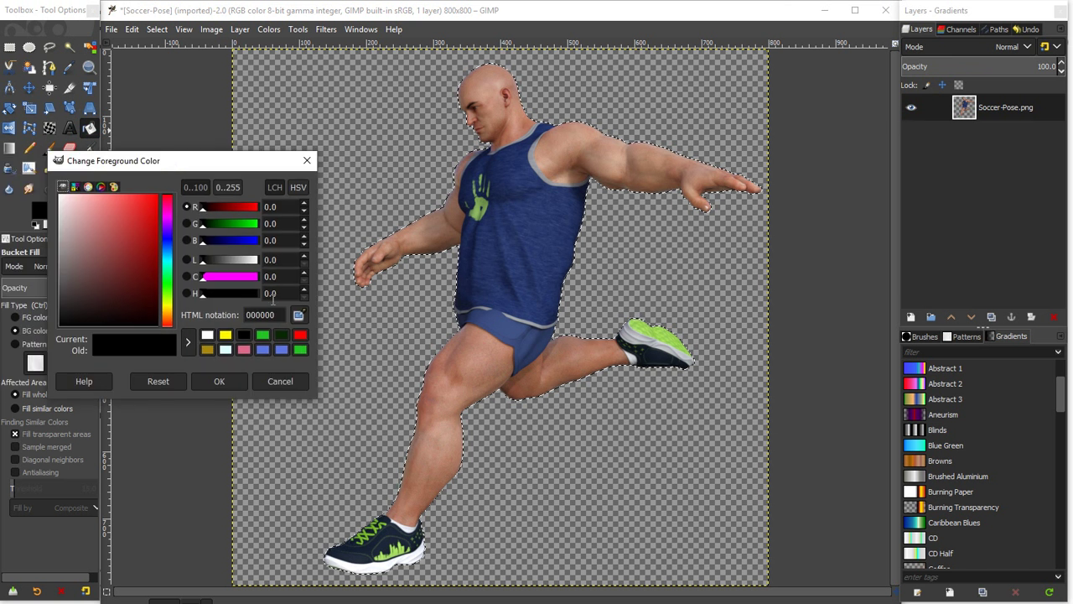
pyautogui.click(222, 382)
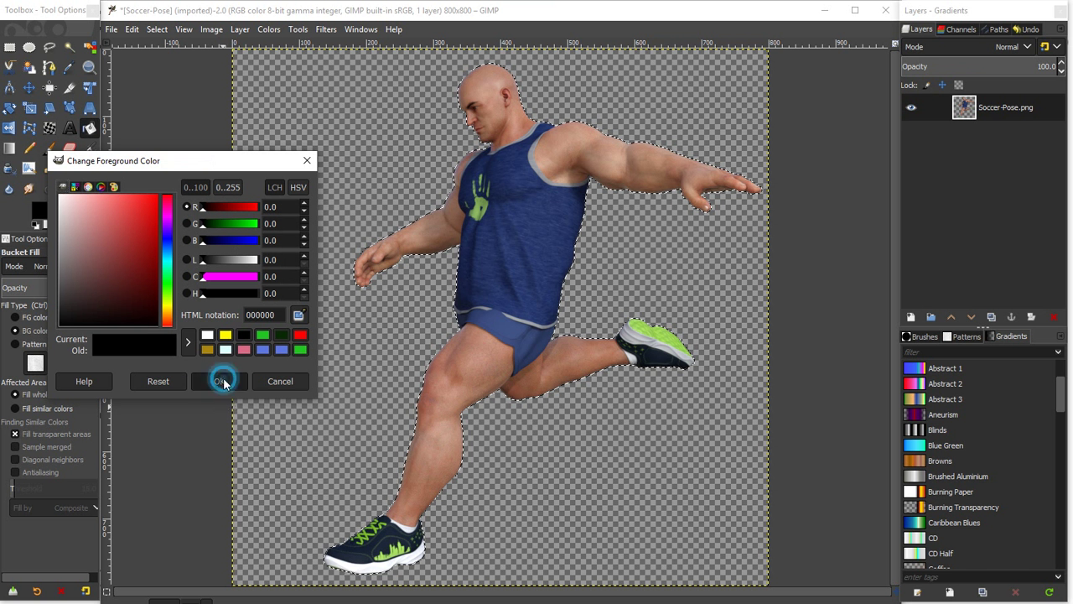
pyautogui.click(28, 317)
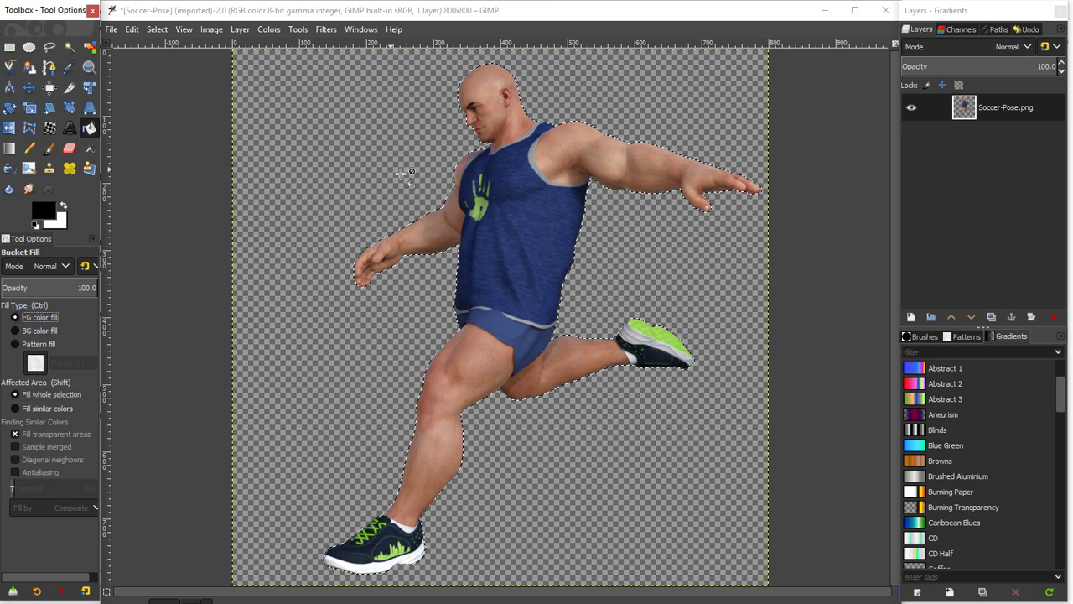
pyautogui.click(521, 190)
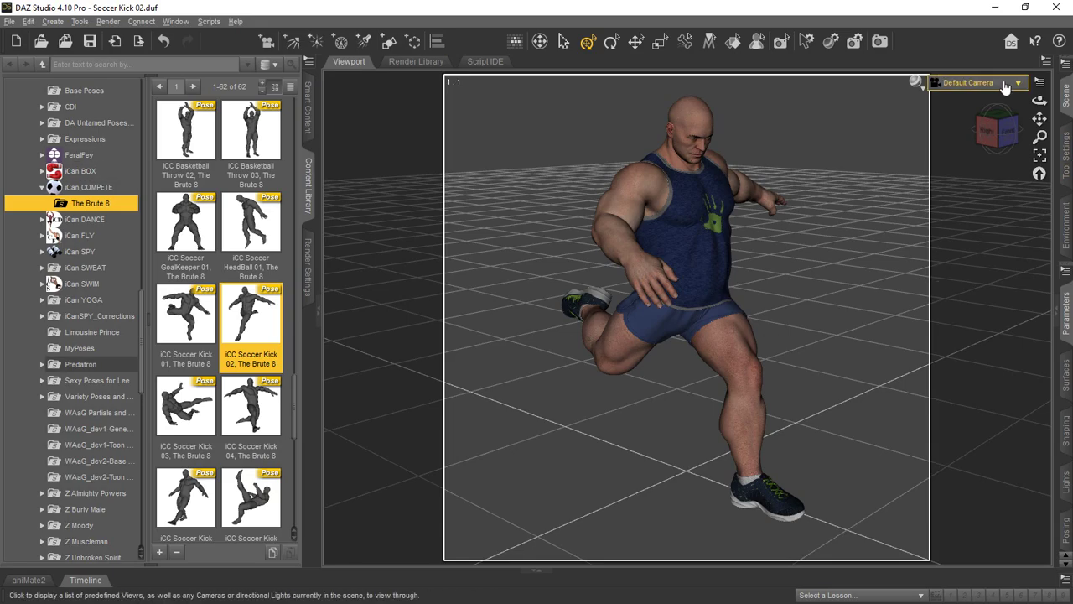
# Step: Switch to DAZ Studio and rotate the figure's right collar so the right arm swings up and outward
pyautogui.moveTo(1039, 101); pyautogui.dragTo(932, 125)
pyautogui.click(630, 195)
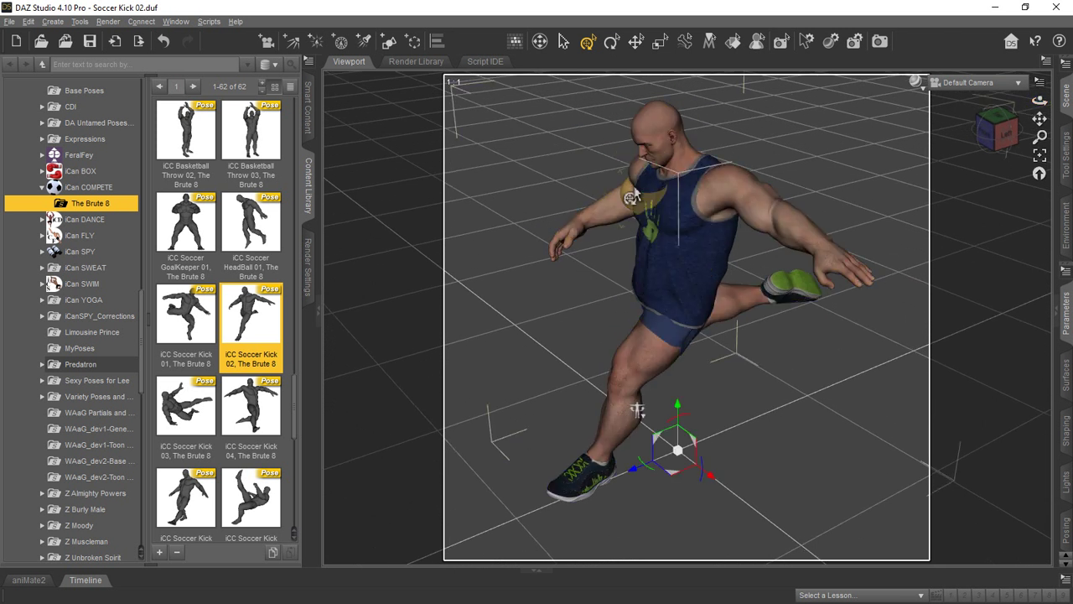
pyautogui.click(635, 190)
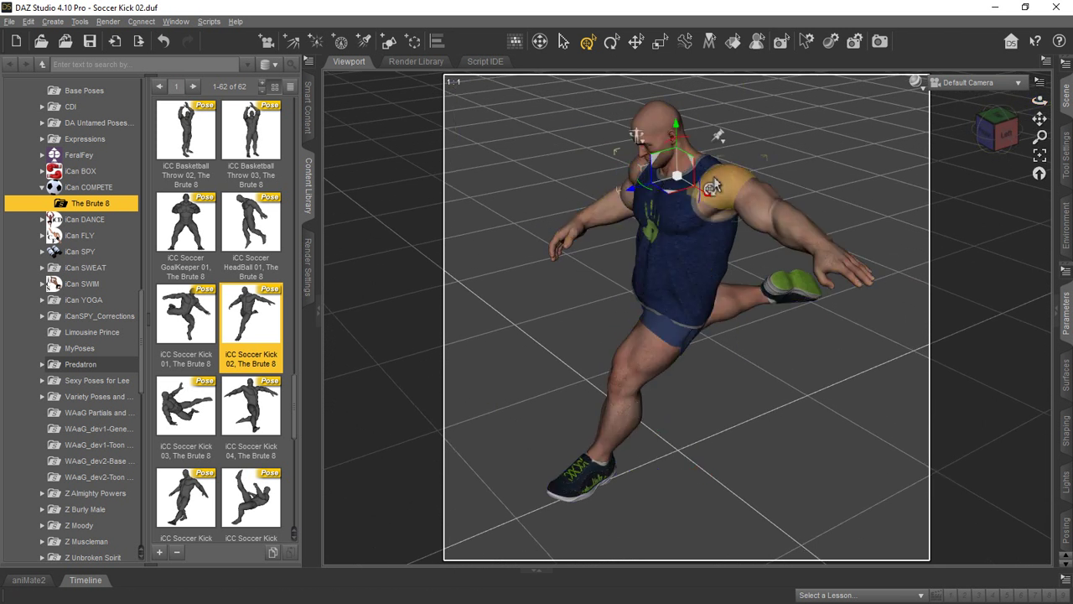
pyautogui.moveTo(675, 142); pyautogui.dragTo(712, 129)
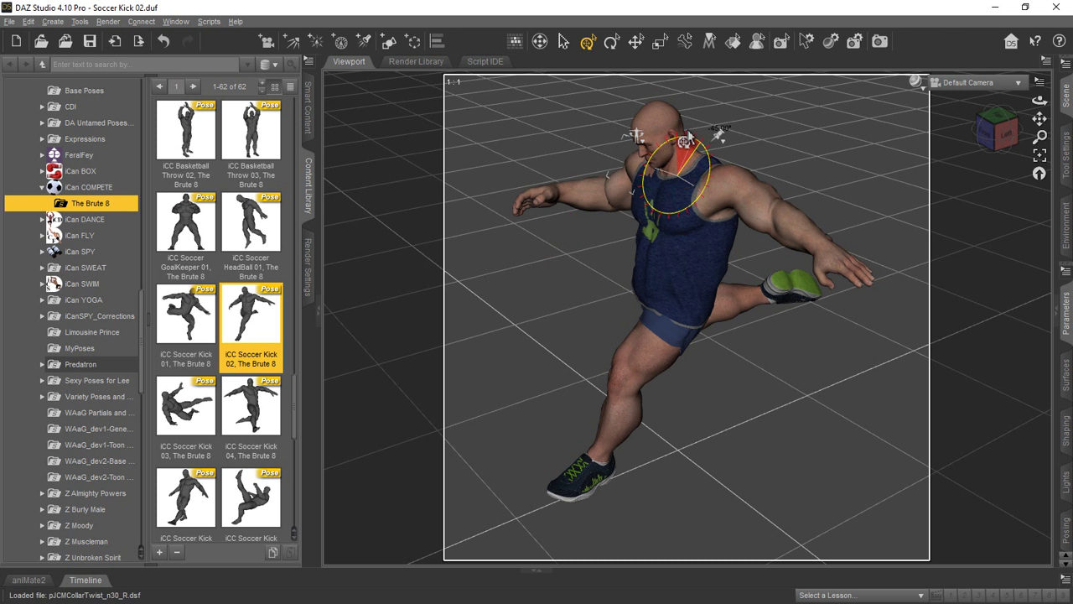
# Step: Frame the whole figure from its front-left side so the kick pose fills the square render area
pyautogui.moveTo(1039, 100); pyautogui.dragTo(1029, 59)
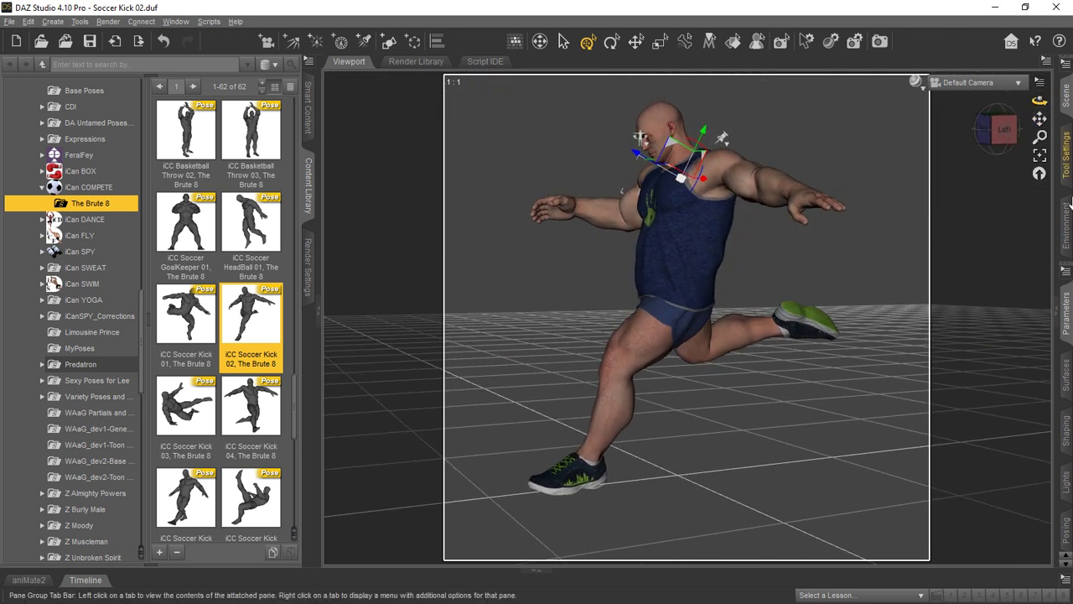
pyautogui.moveTo(1039, 118); pyautogui.dragTo(1045, 132)
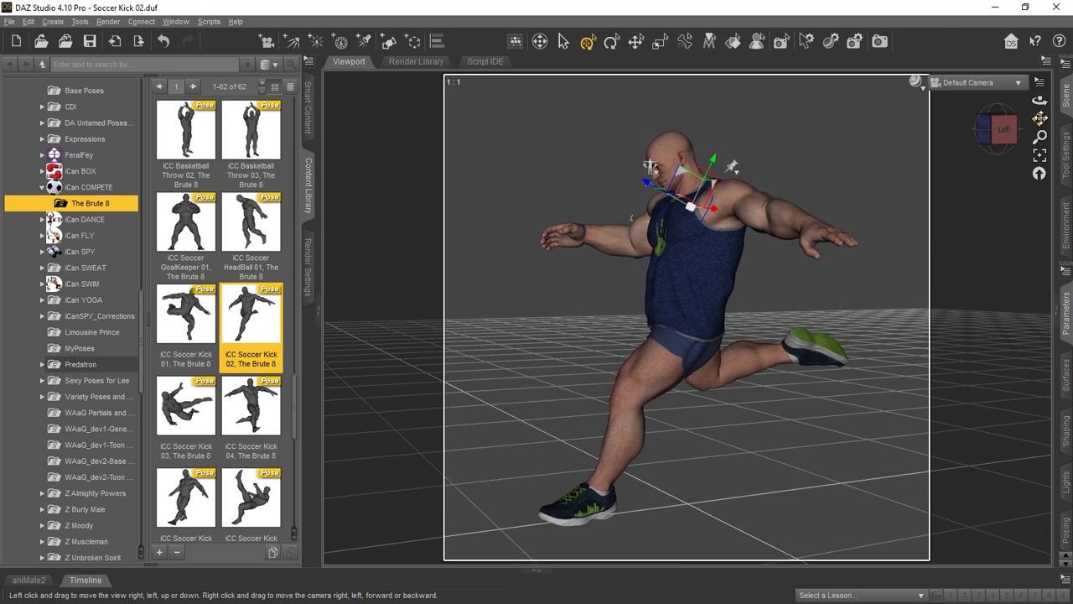
pyautogui.scroll(3, 898, 220)
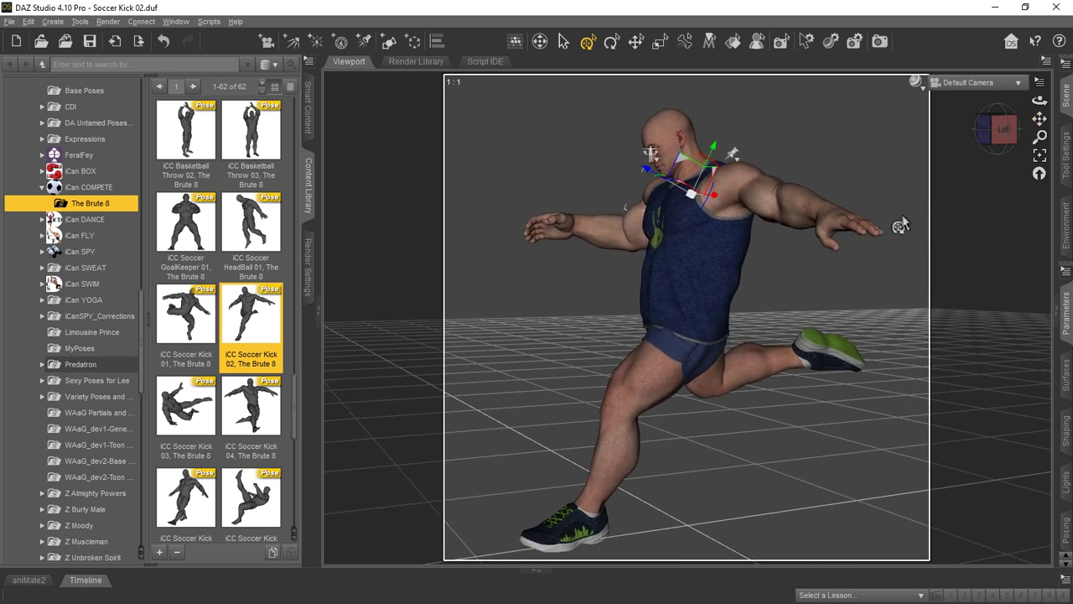
pyautogui.scroll(1, 900, 225)
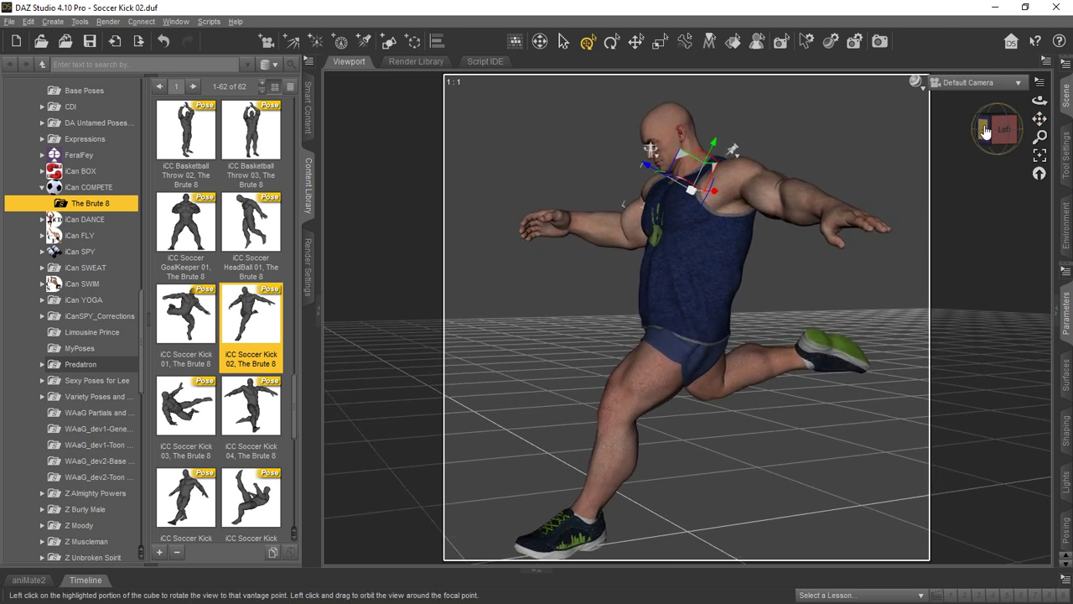
pyautogui.moveTo(1040, 120); pyautogui.dragTo(1039, 111)
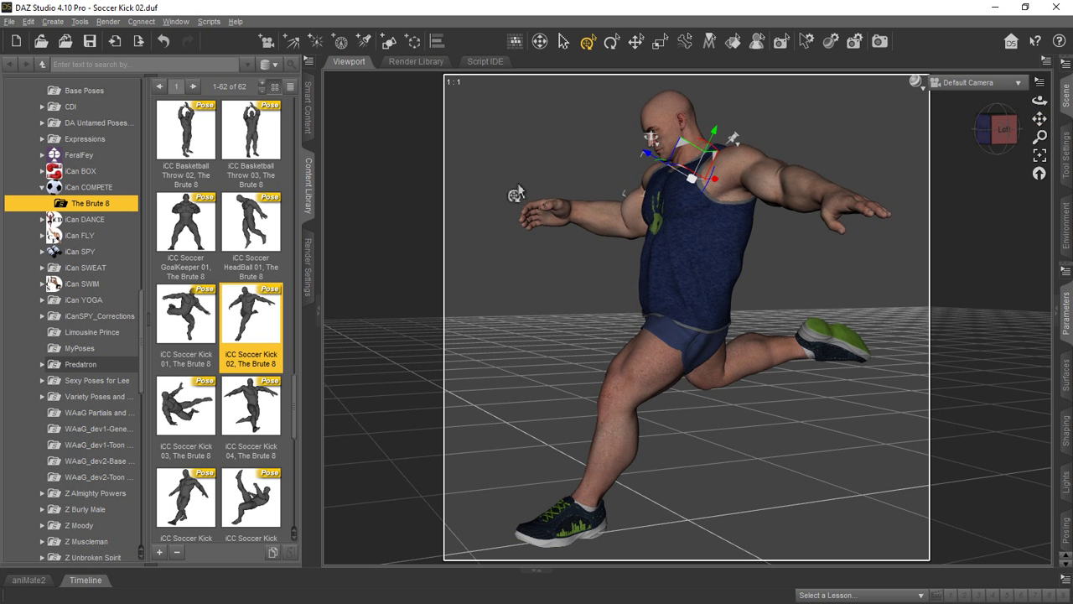
# Step: Bring up the option to save the scene as a new file, and deselect the figure in the viewport
pyautogui.click(10, 21)
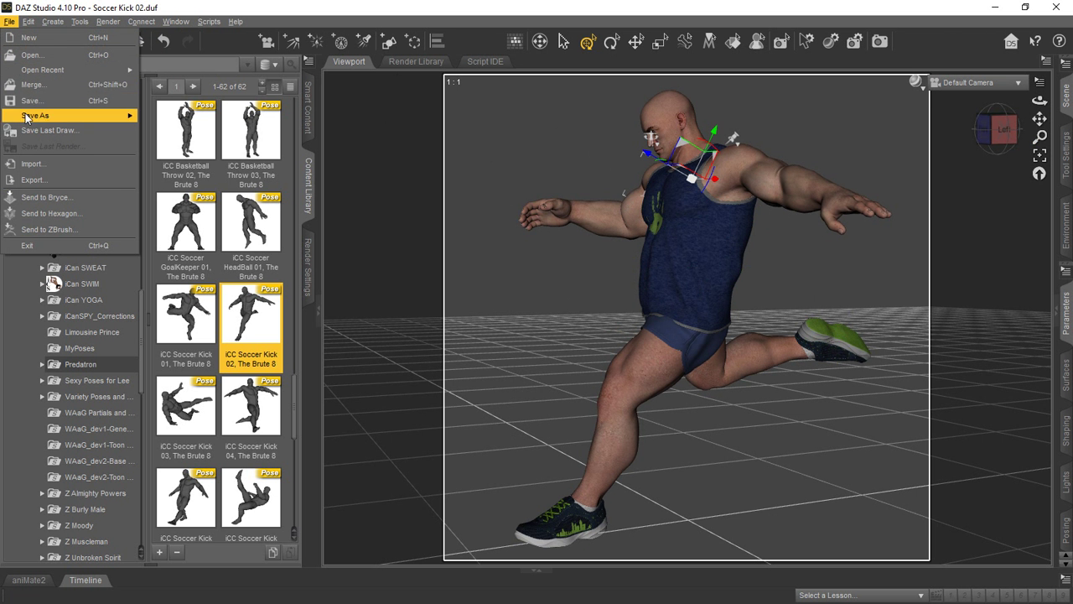
pyautogui.moveTo(36, 115)
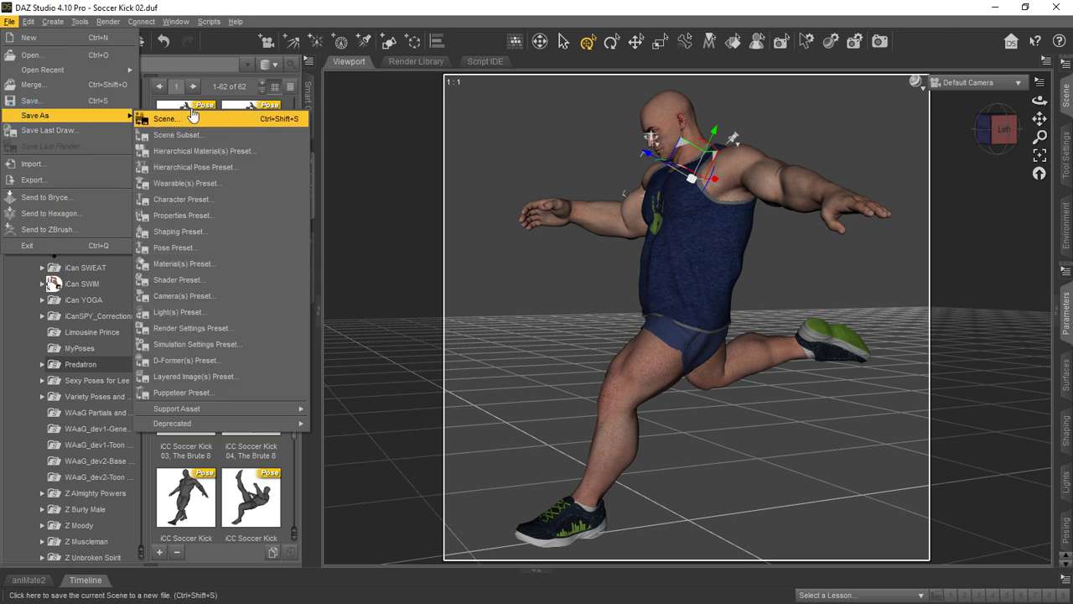
pyautogui.click(186, 118)
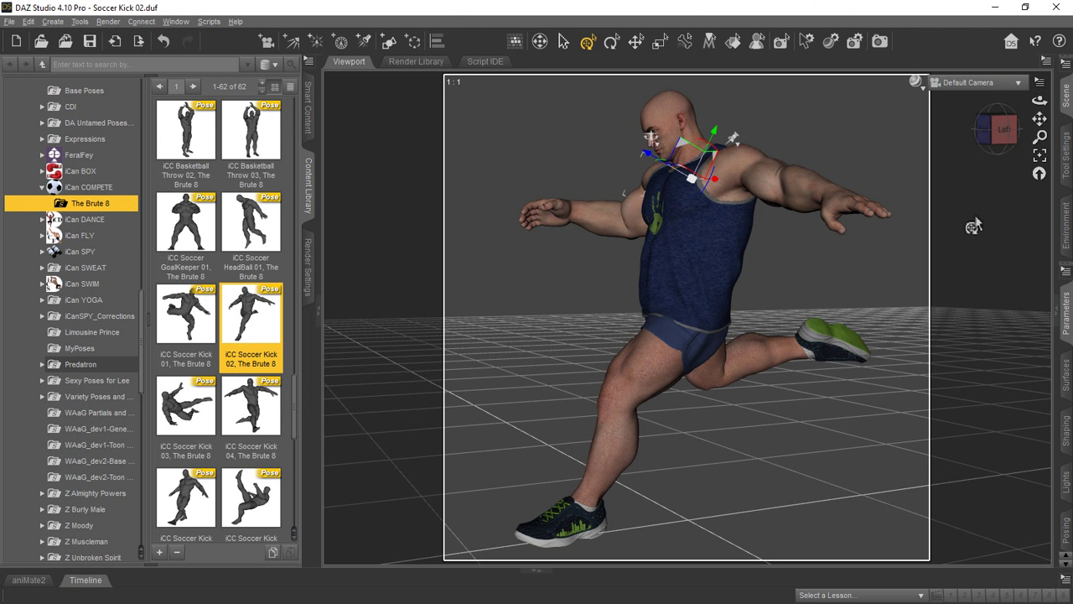
pyautogui.click(391, 125)
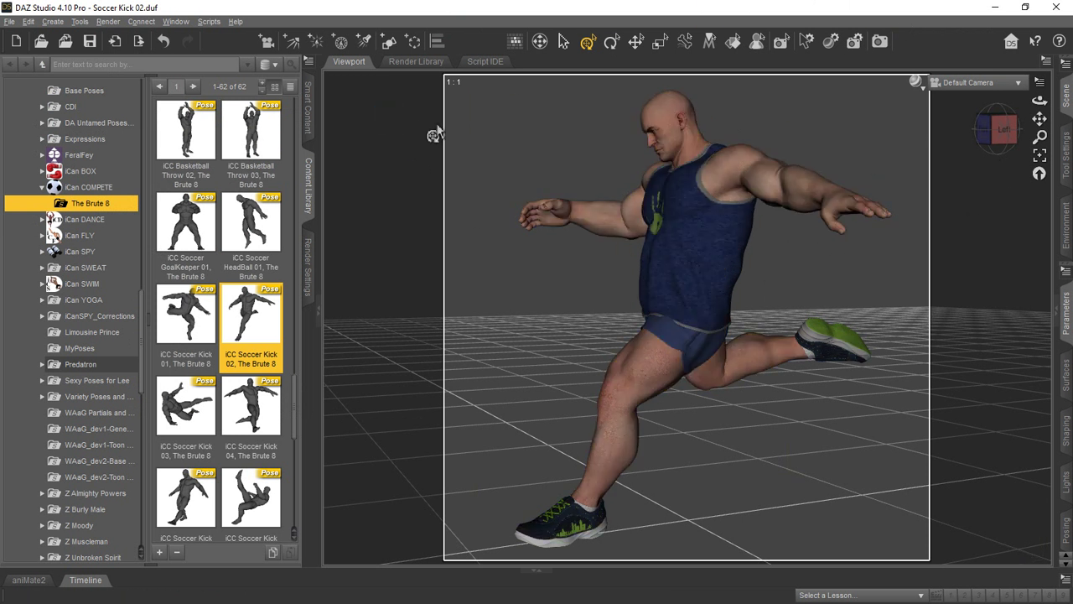
# Step: Set the render's pixel size to 256 by 256 in the general render settings
pyautogui.click(309, 253)
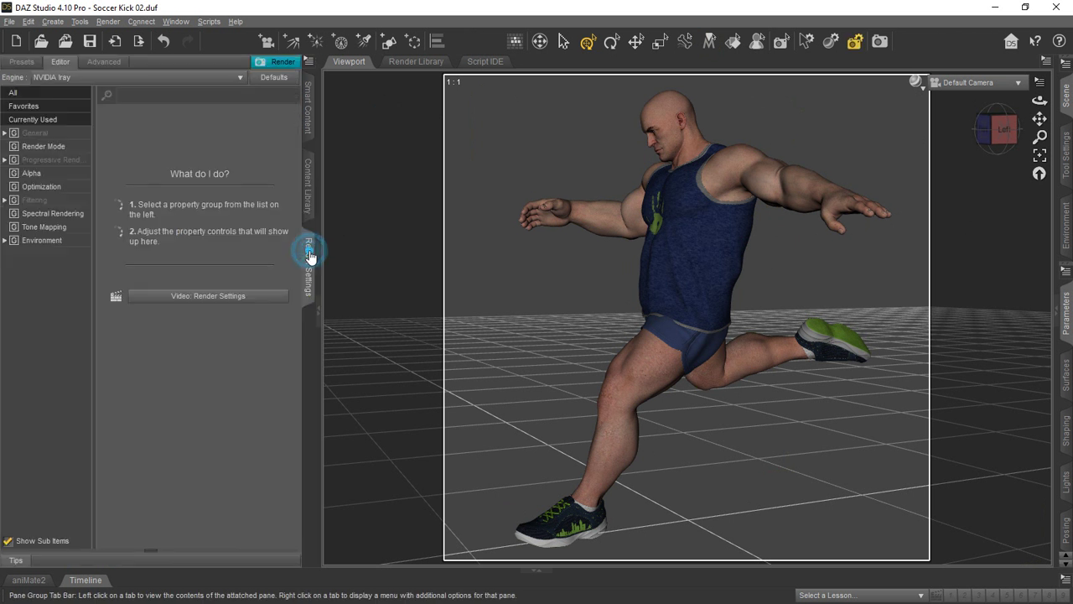
pyautogui.click(46, 133)
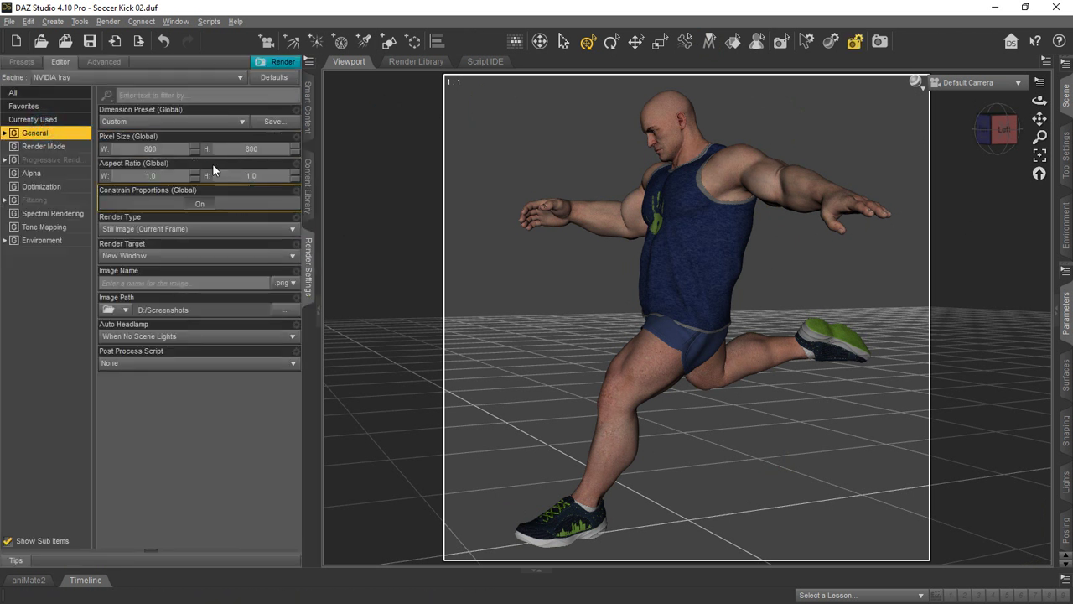
pyautogui.click(150, 149)
pyautogui.write('256')
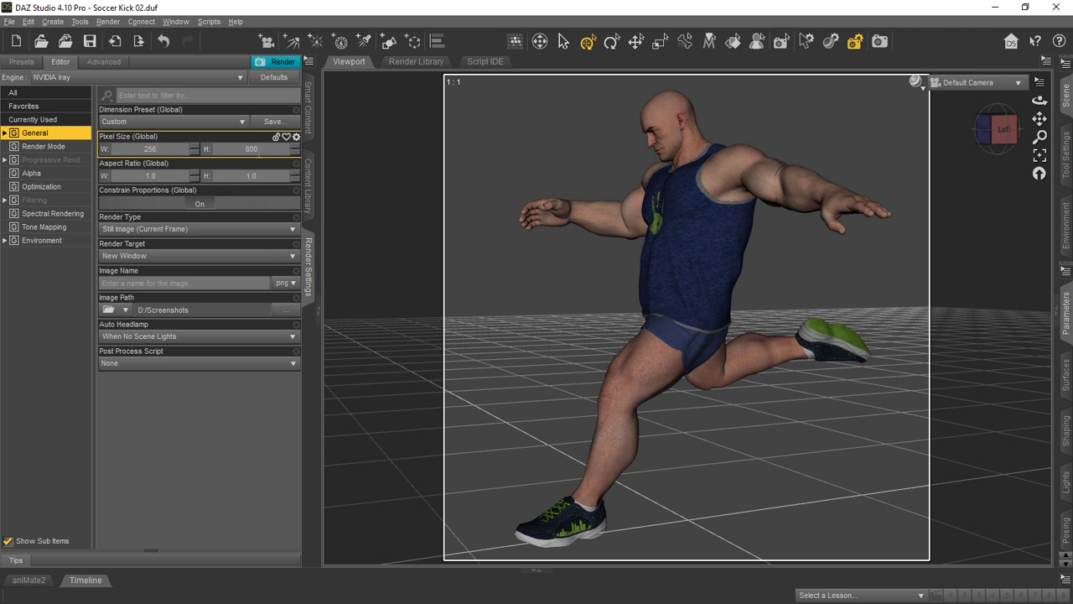
pyautogui.press('Tab')
pyautogui.click(64, 310)
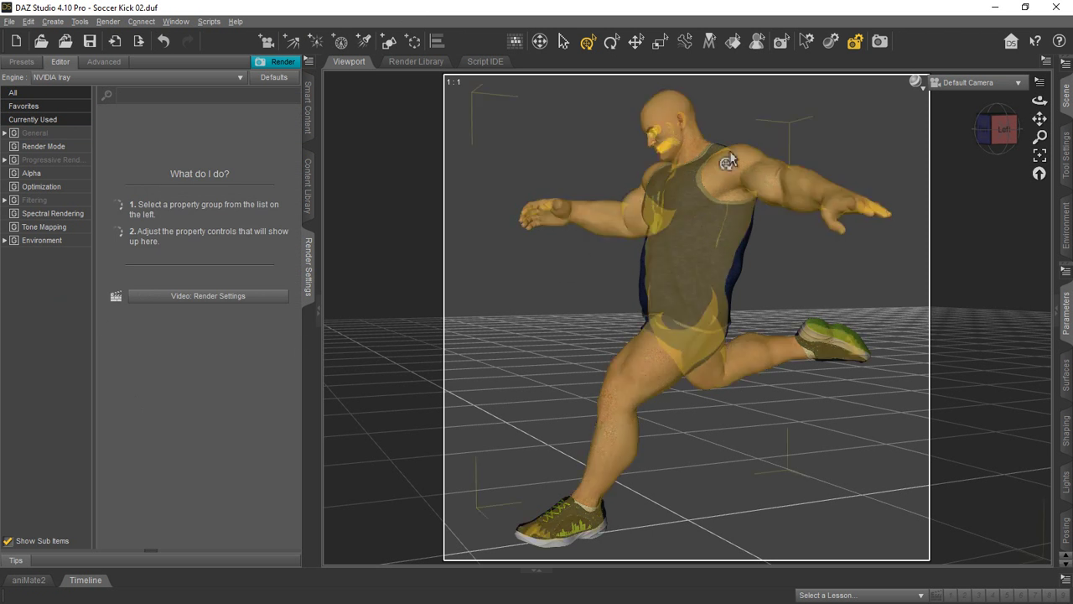
pyautogui.click(59, 133)
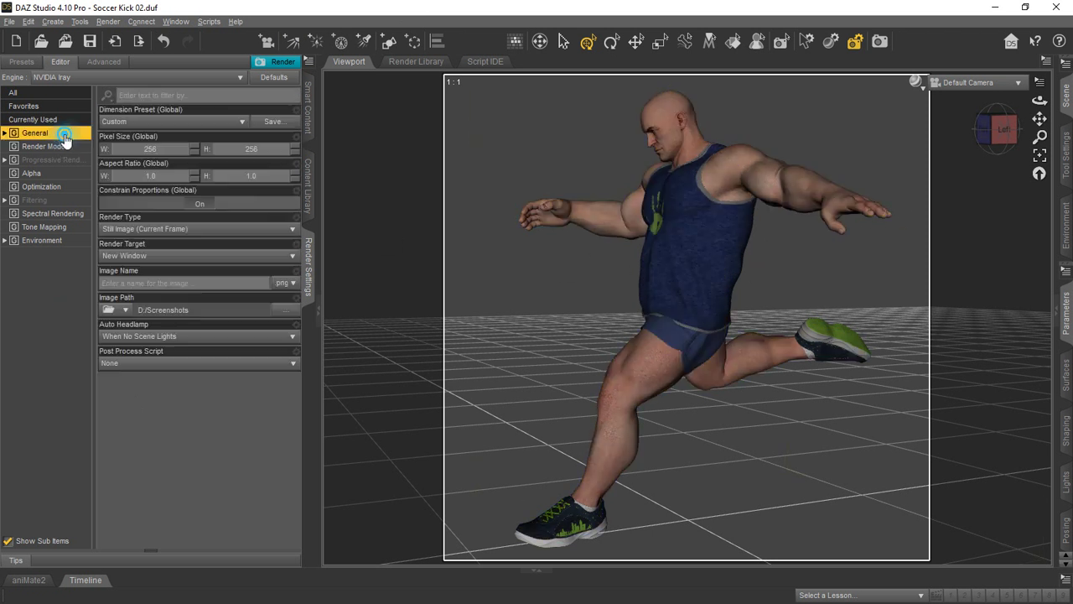